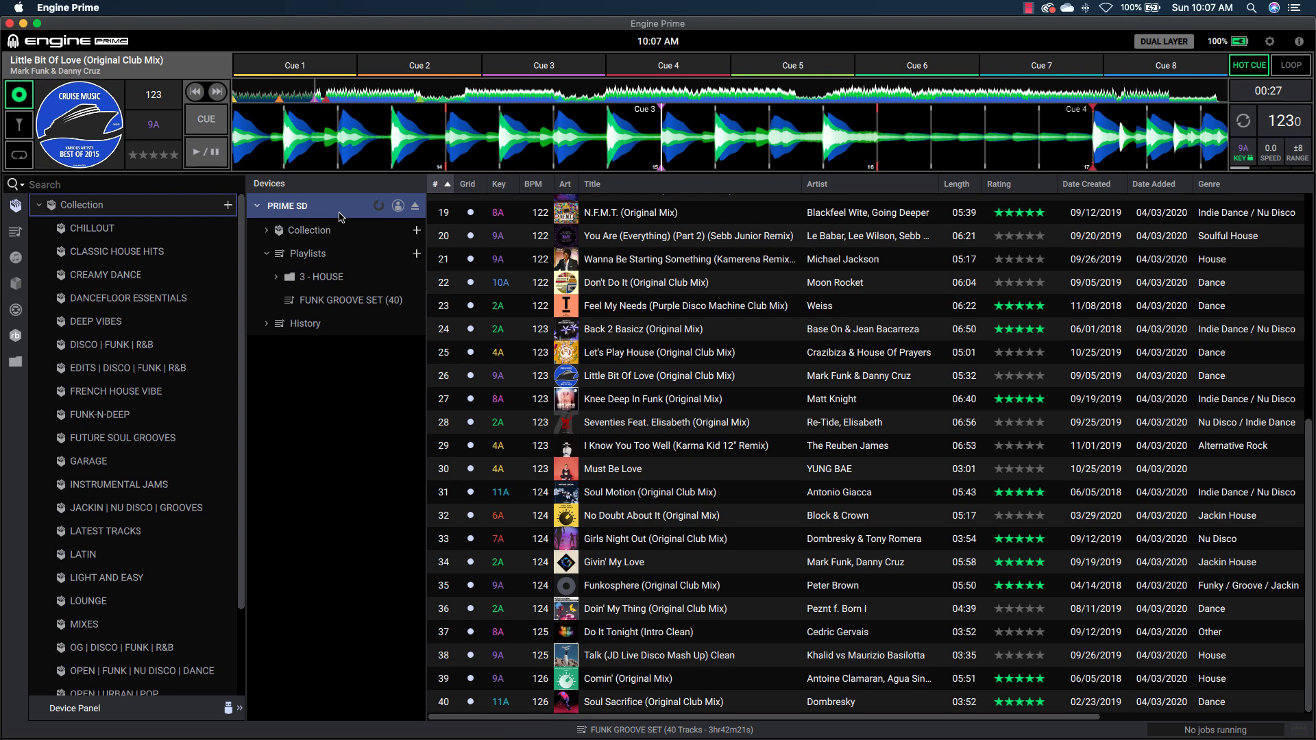
Step: Show the FUNK GROOVE SET tracks from PRIME SD, then bring SoundSwitch to the front
{"action": "left_click", "coordinate": [375, 307]}
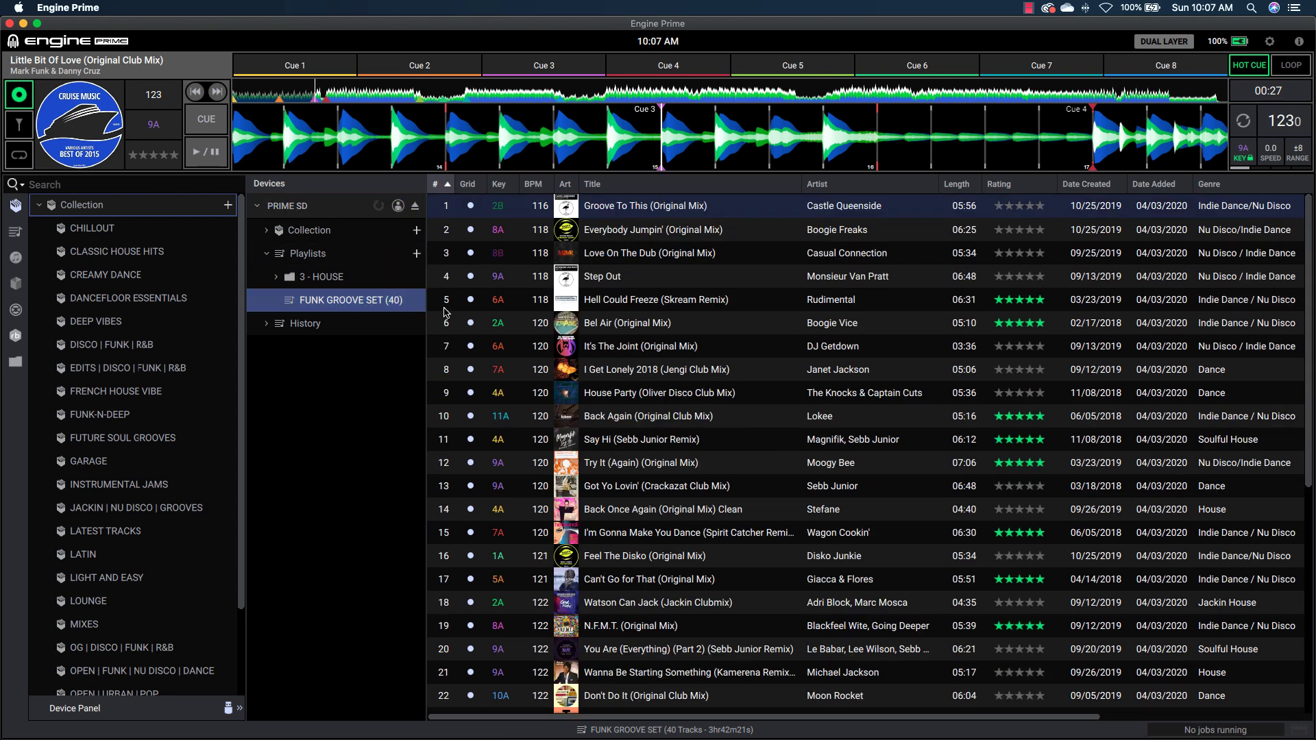
{"action": "scroll", "coordinate": [446, 310], "scroll_direction": "down", "scroll_amount": 10}
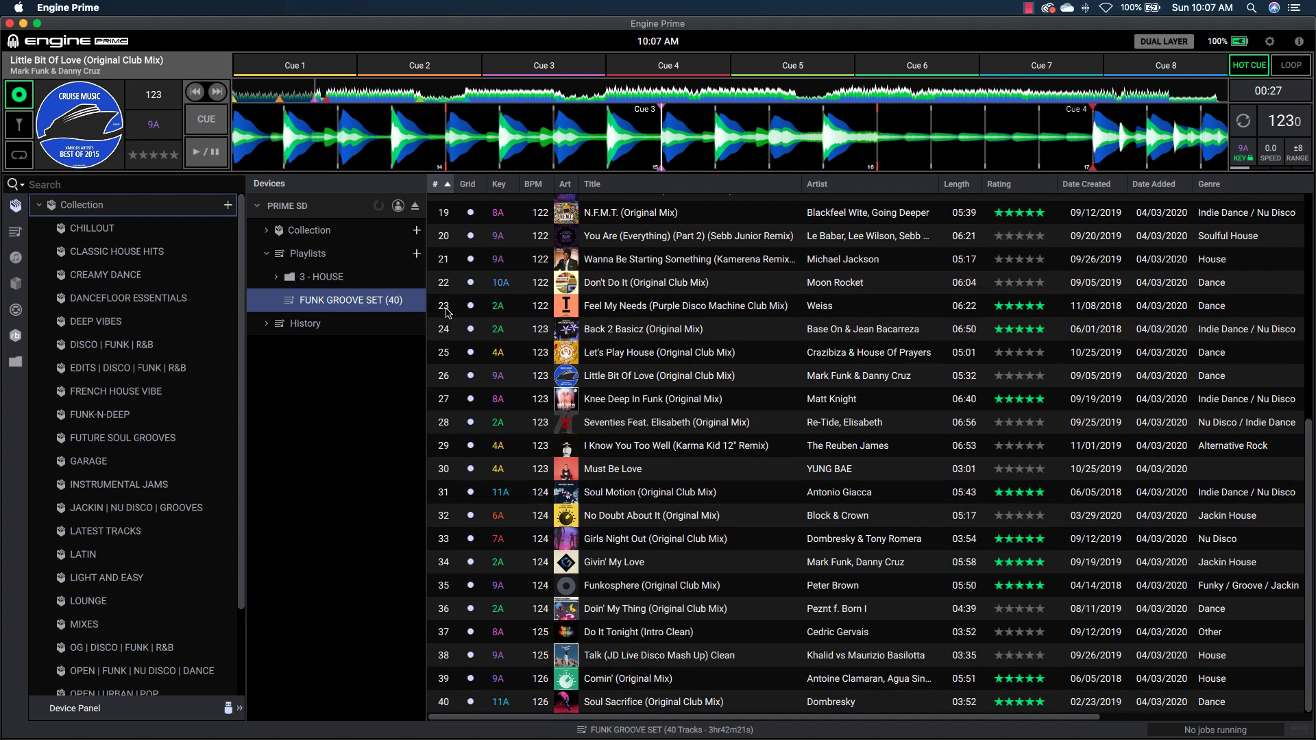
{"action": "key", "text": "super+Tab"}
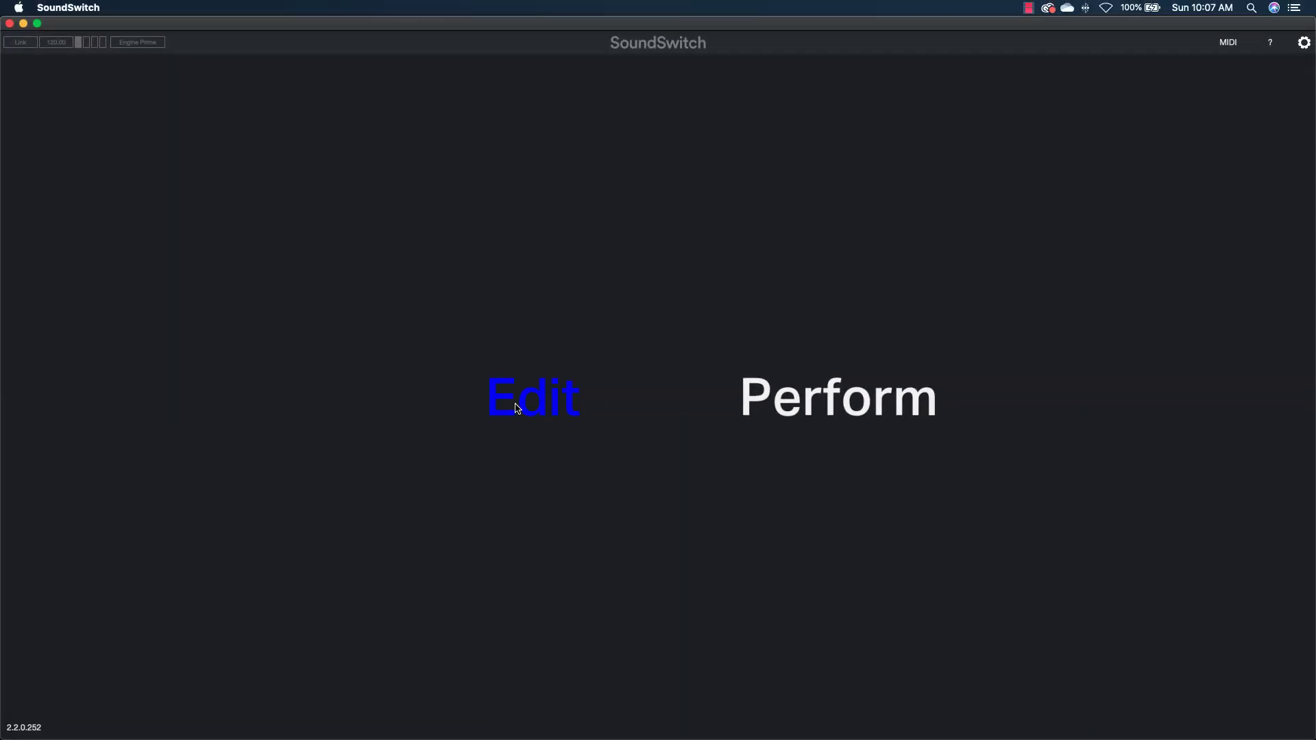
Step: Enter Edit mode and confirm Preferences use Engine OS input and list the Engine Prime library
{"action": "left_click", "coordinate": [517, 409]}
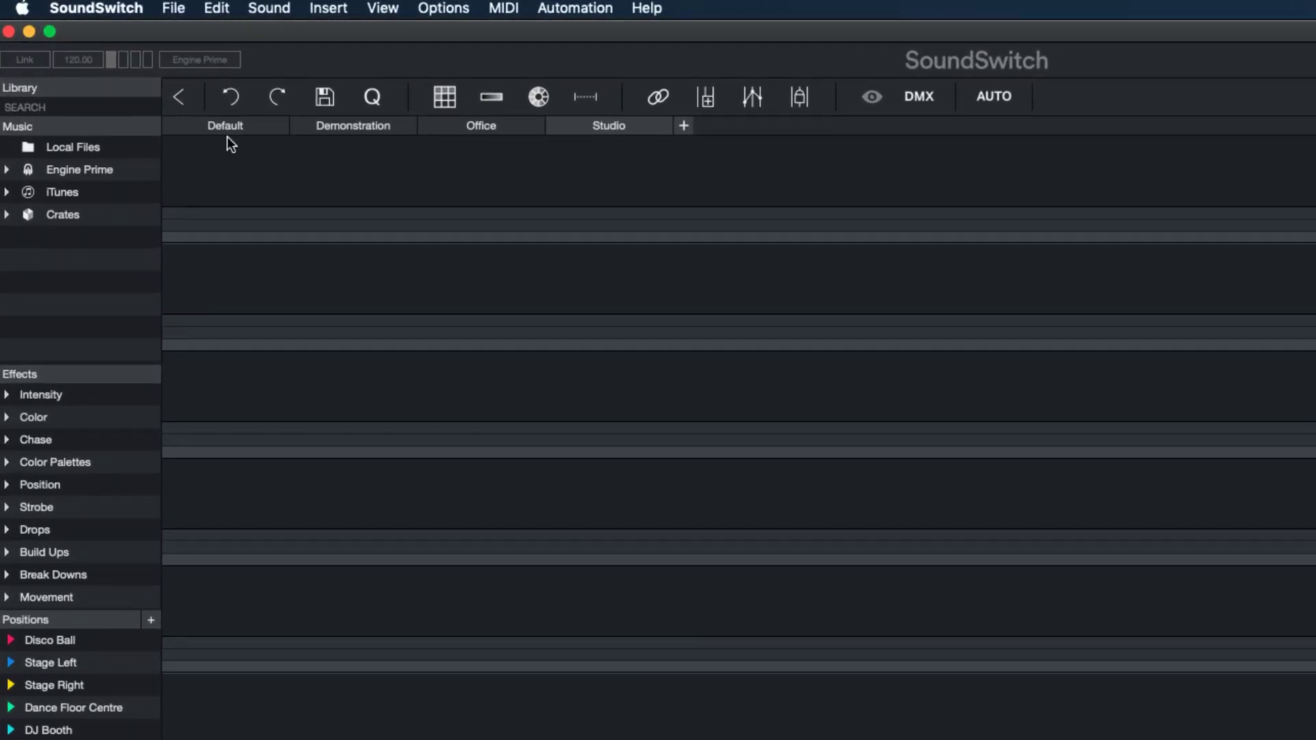
{"action": "left_click", "coordinate": [122, 12]}
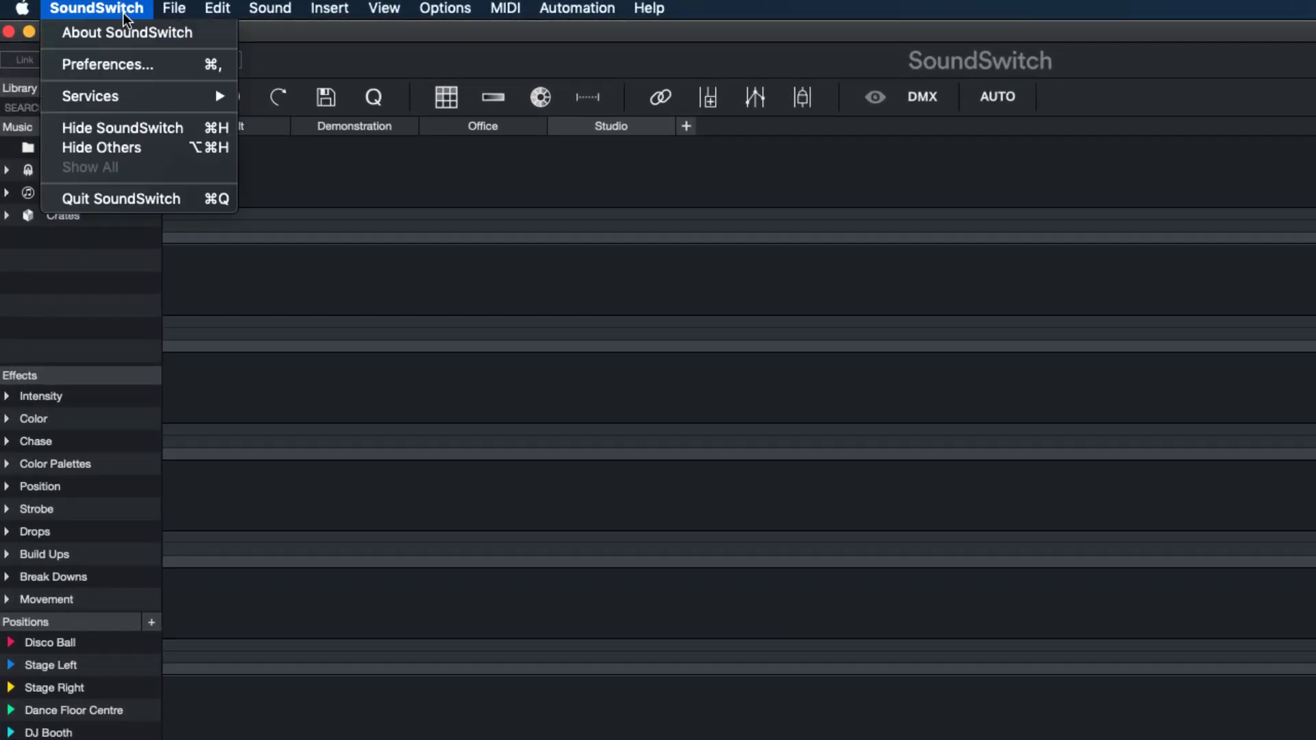
{"action": "left_click", "coordinate": [131, 66]}
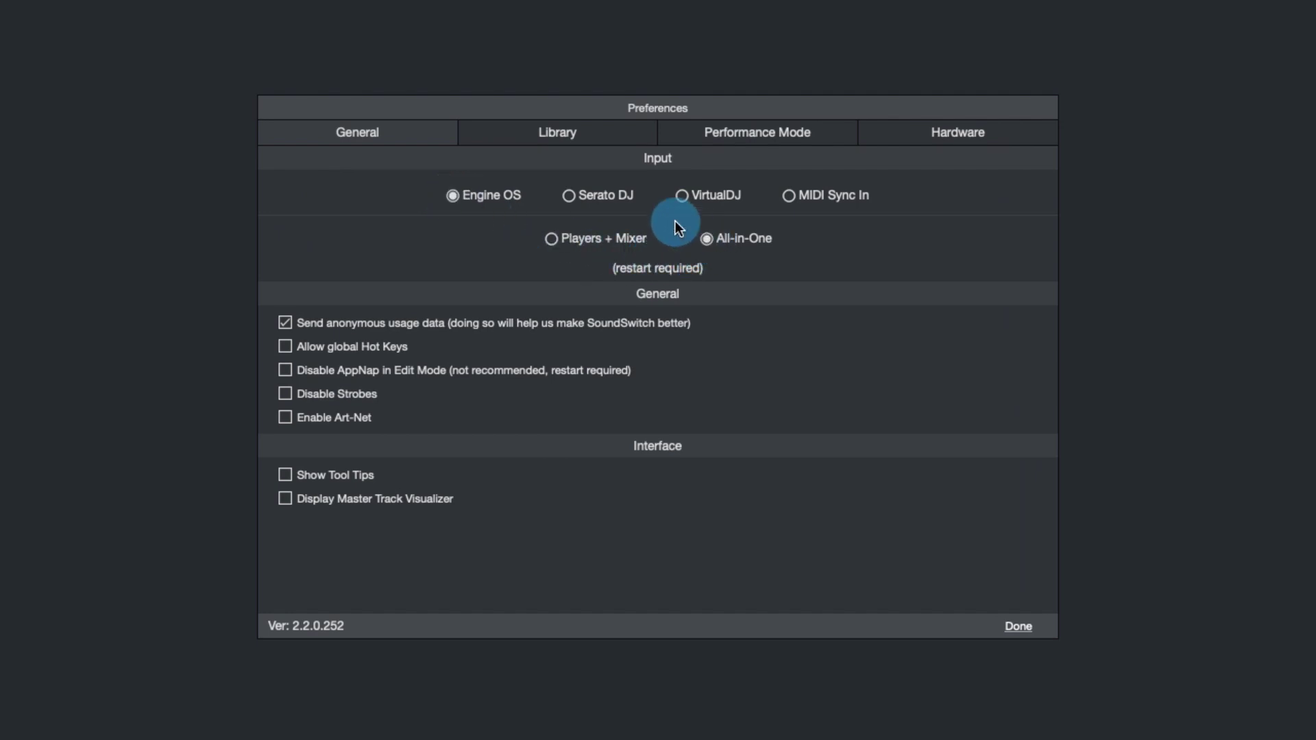
{"action": "left_click", "coordinate": [582, 138]}
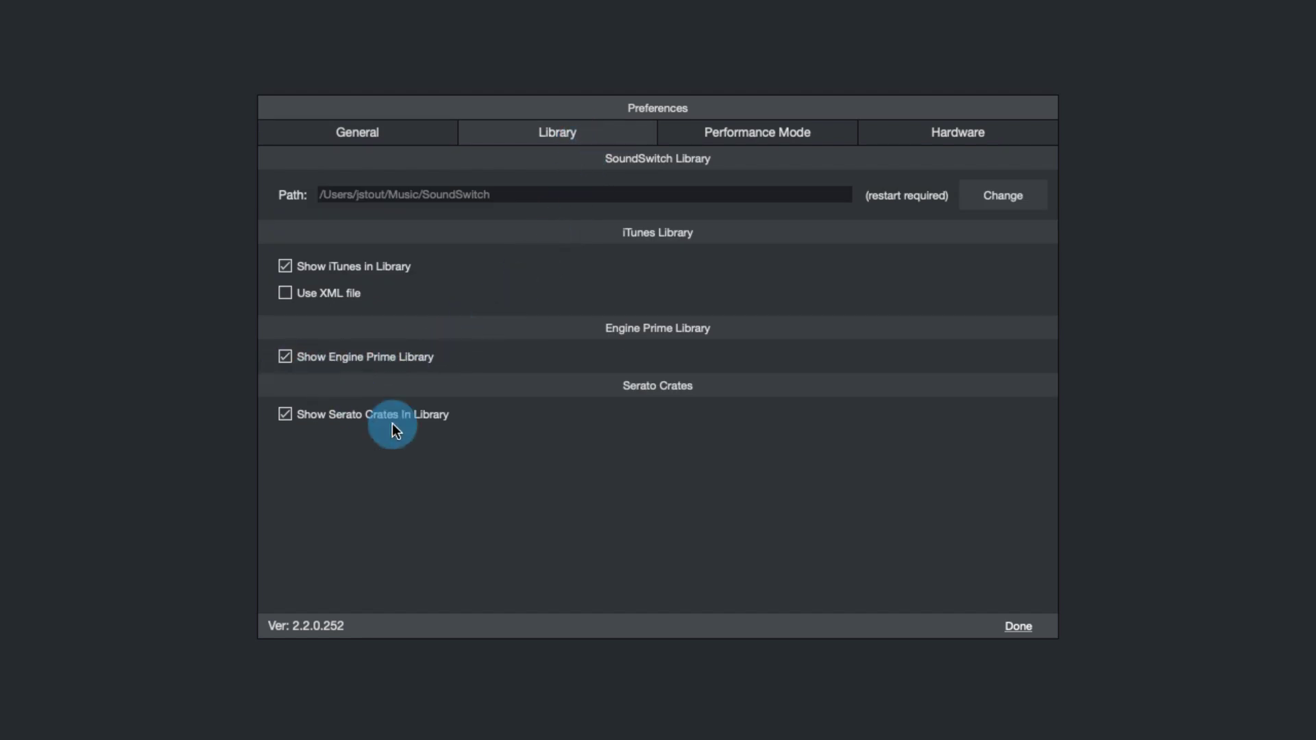
{"action": "left_click", "coordinate": [1019, 627]}
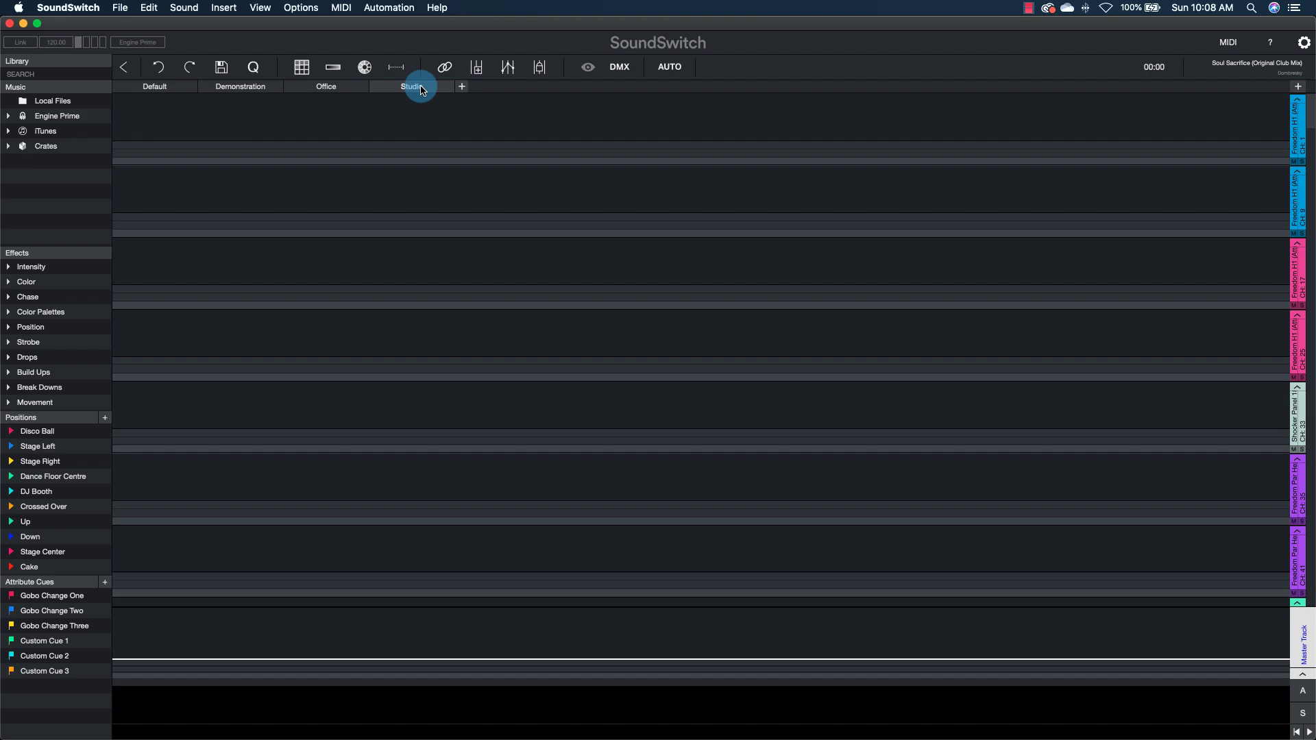
{"action": "left_click", "coordinate": [627, 68]}
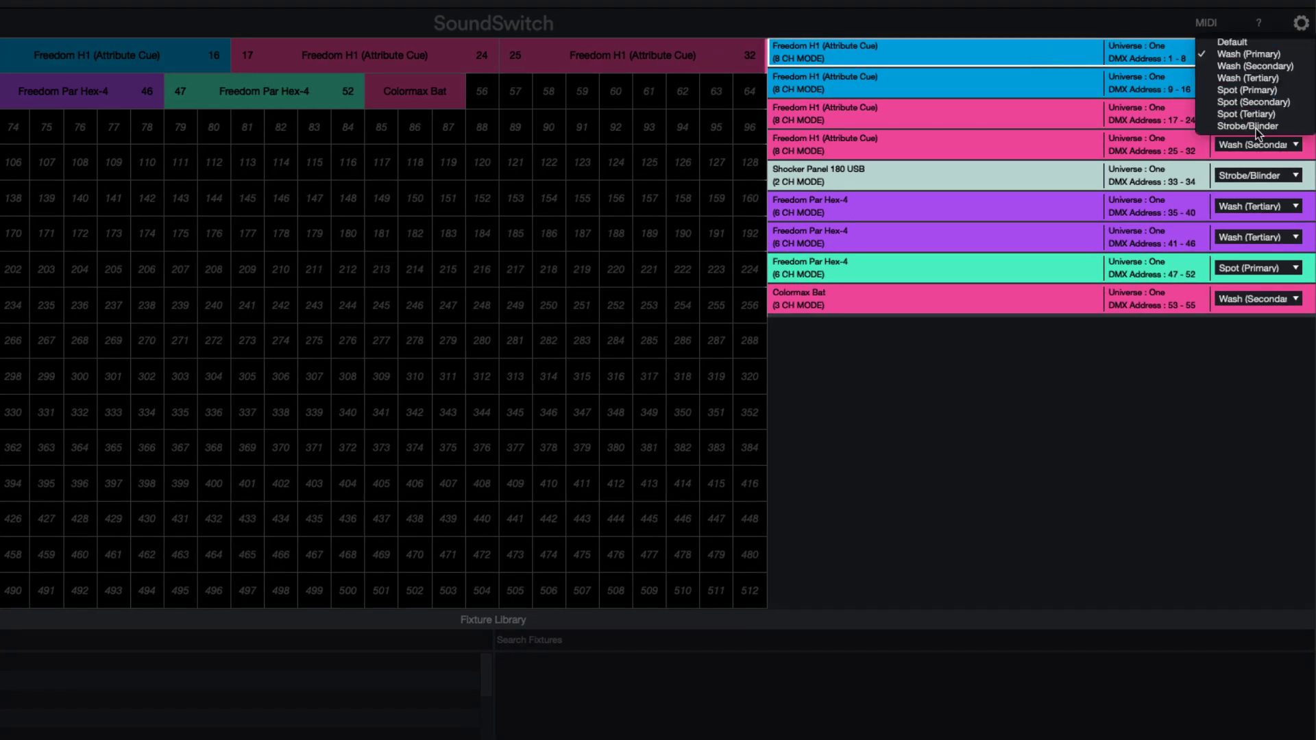
{"action": "left_click", "coordinate": [1021, 74]}
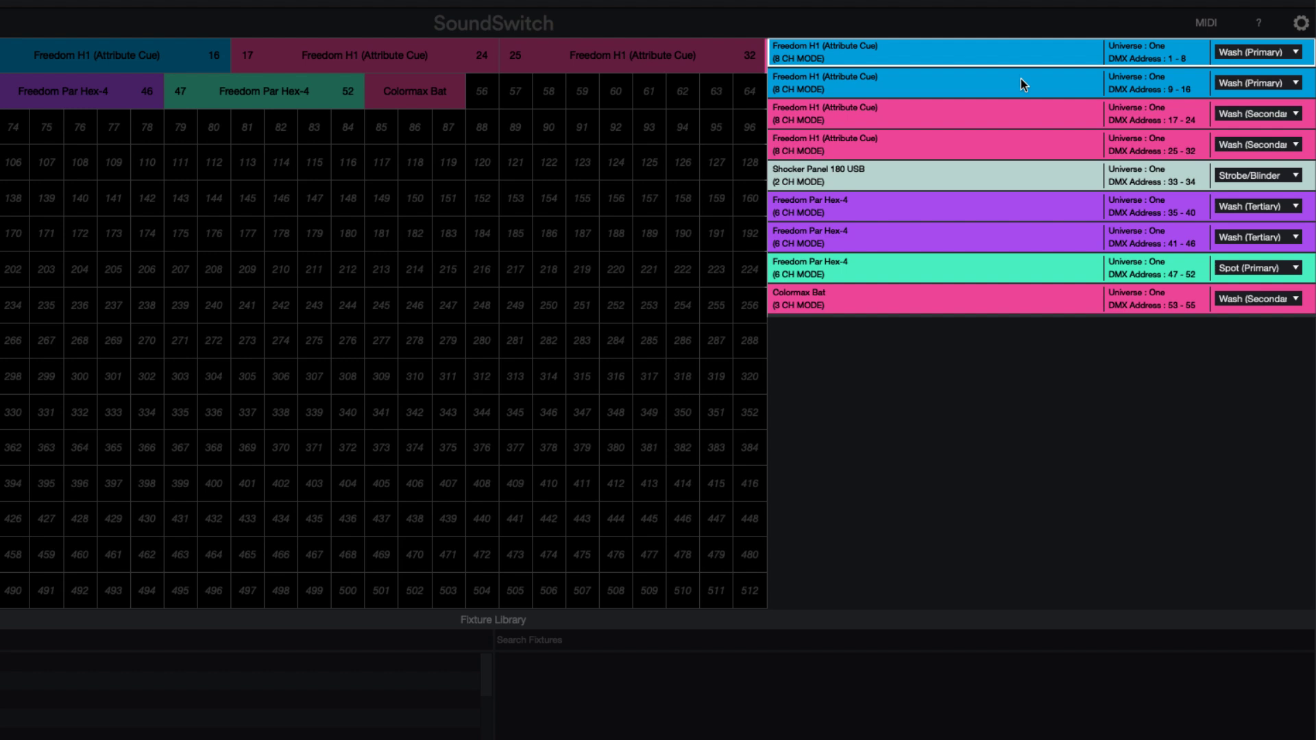
{"action": "left_click", "coordinate": [1022, 82]}
{"action": "left_click", "coordinate": [1023, 111]}
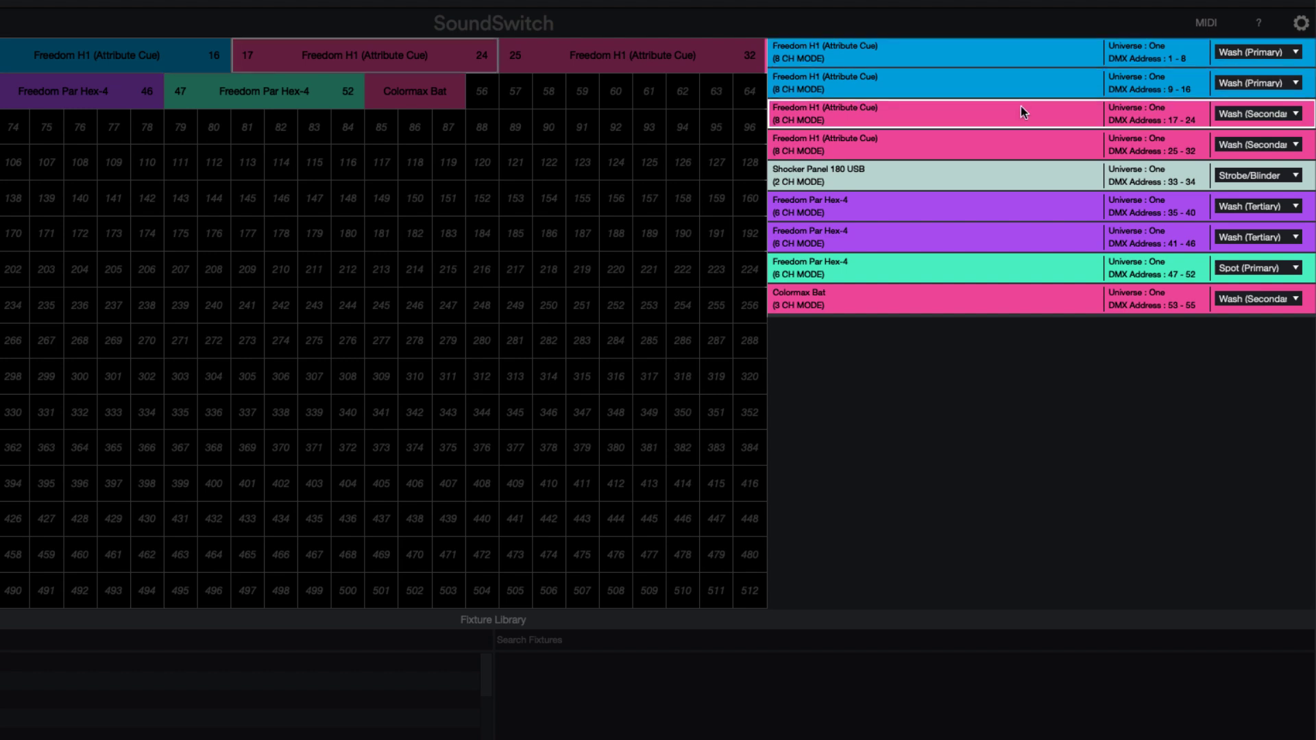
{"action": "left_click", "coordinate": [1020, 148]}
{"action": "left_click", "coordinate": [1027, 173]}
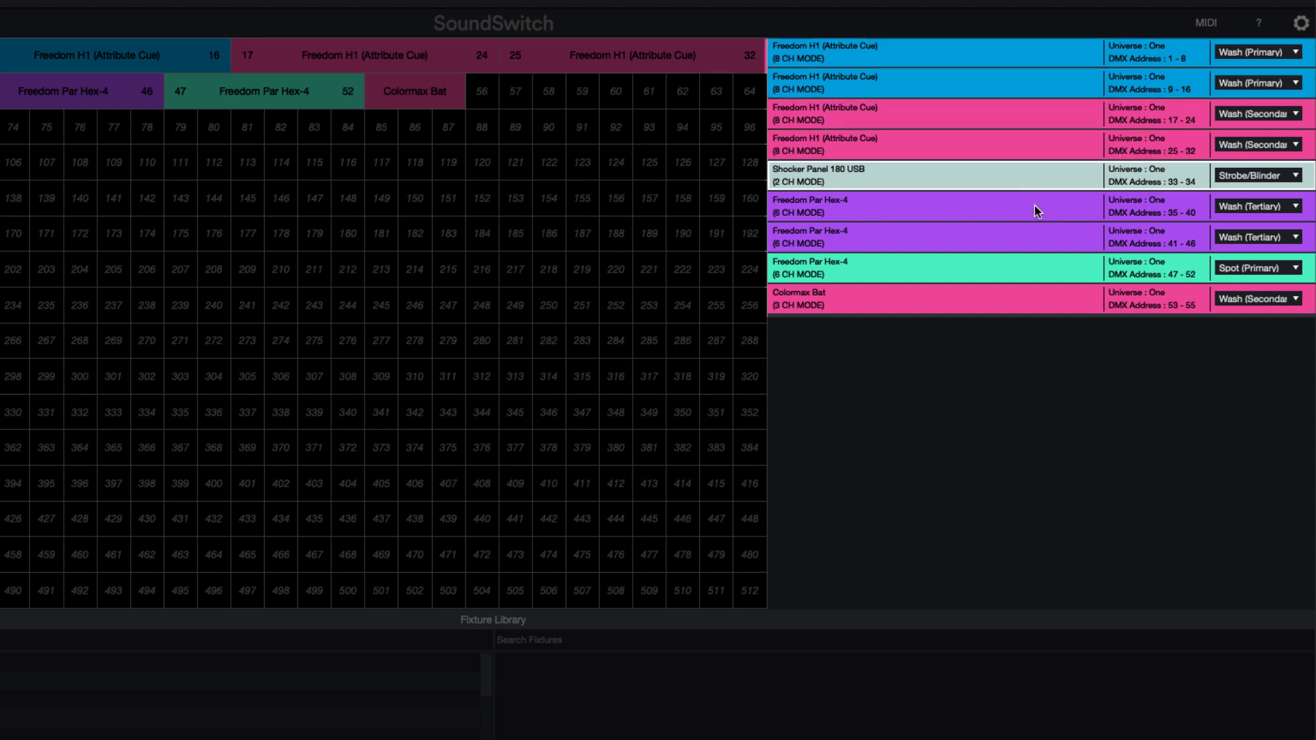
{"action": "left_click", "coordinate": [1035, 206]}
{"action": "left_click", "coordinate": [1034, 233]}
{"action": "left_click", "coordinate": [1039, 266]}
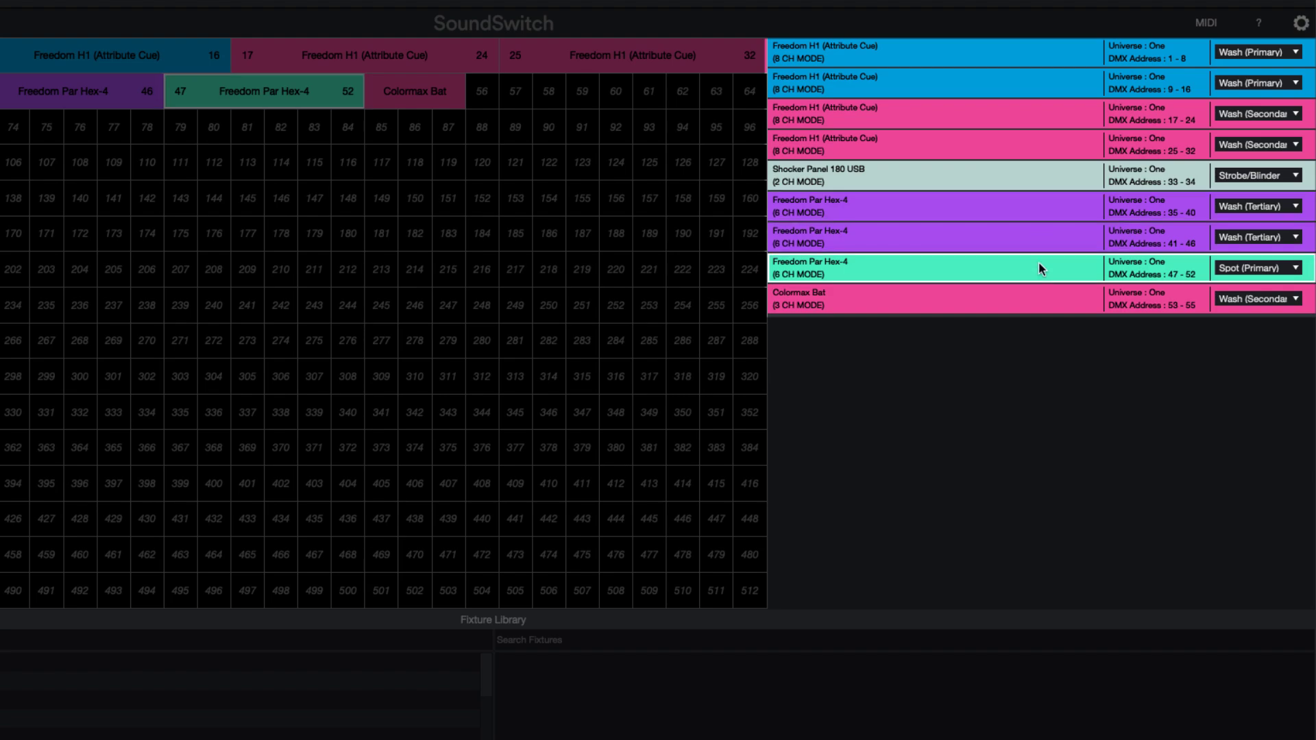
{"action": "left_click", "coordinate": [1047, 298]}
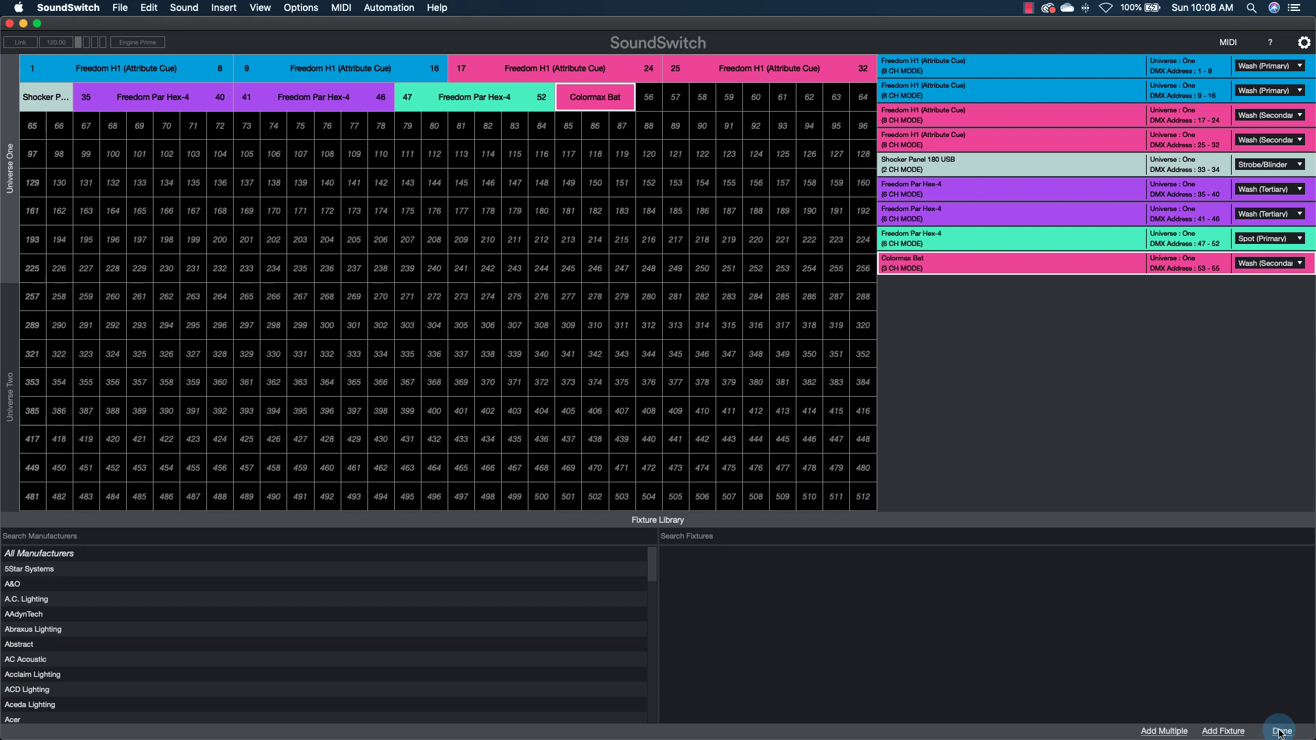
{"action": "left_click", "coordinate": [1280, 731]}
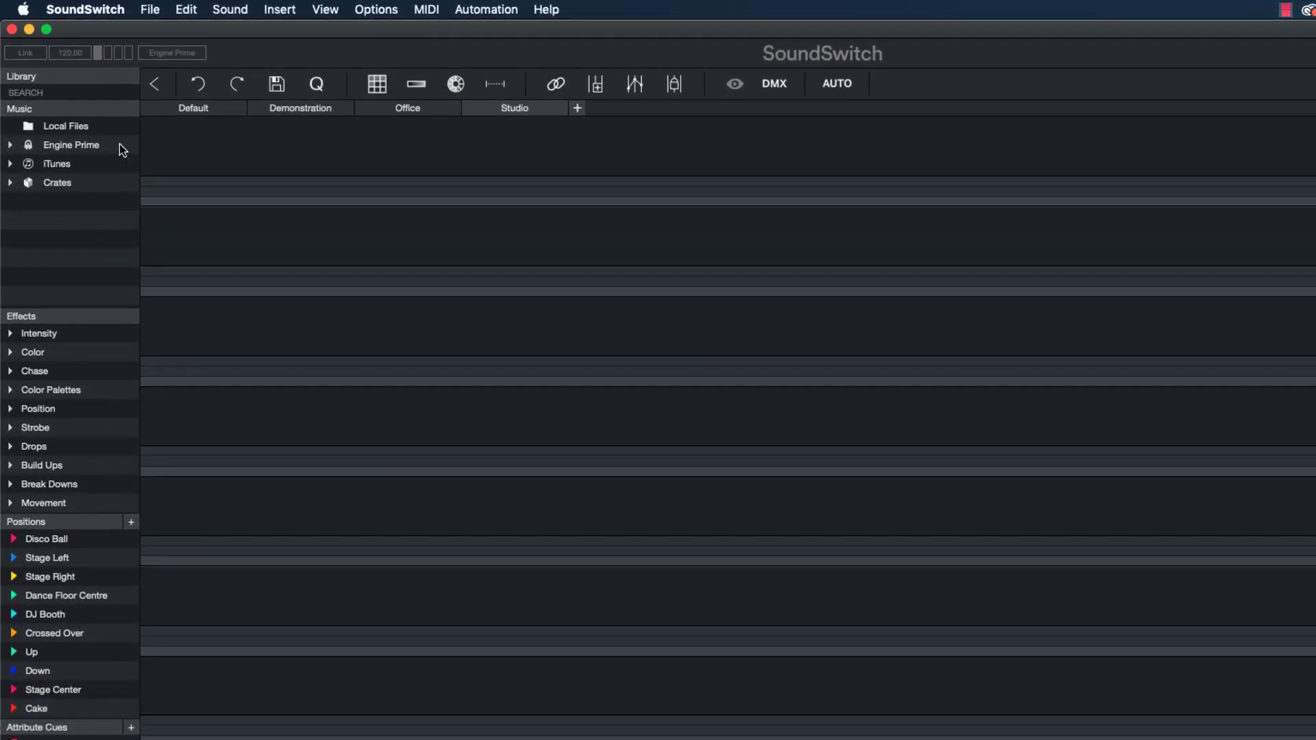
Step: Load FUNK GROOVE SET from Engine Prime > PRIME SD and select all its tracks
{"action": "left_click", "coordinate": [9, 146]}
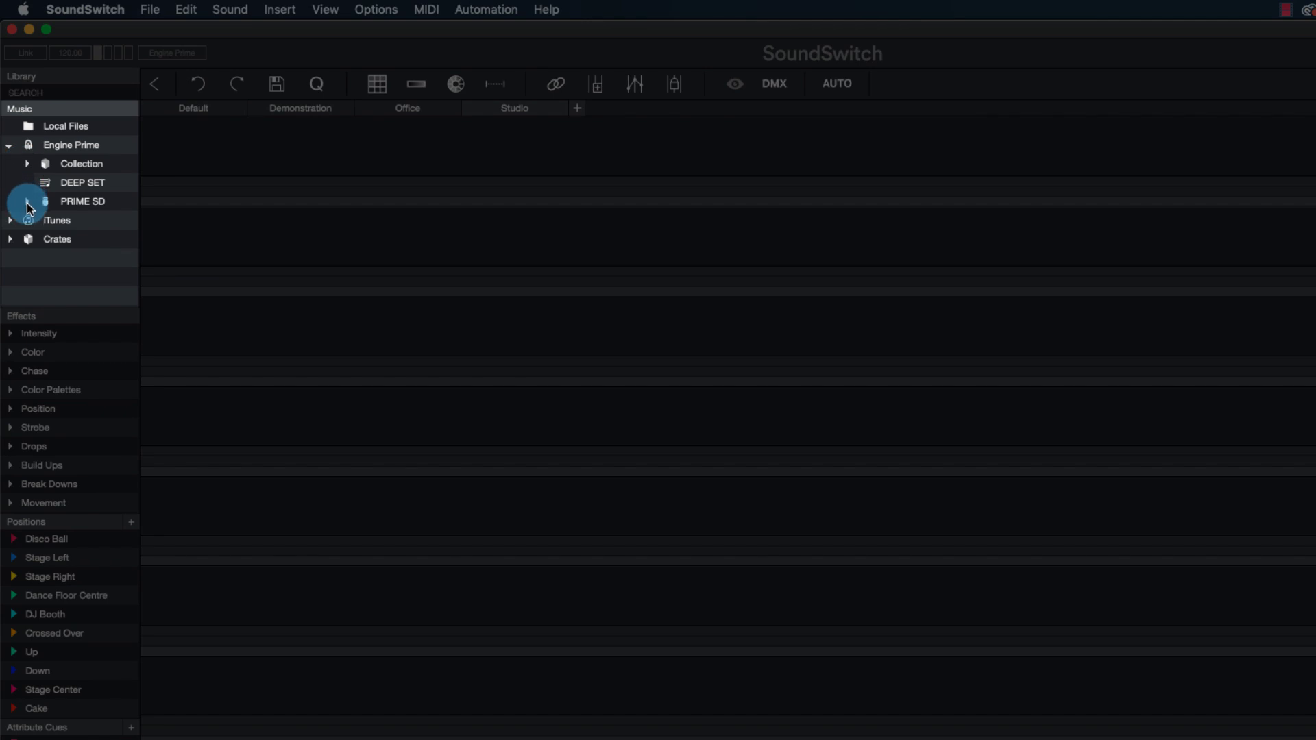
{"action": "left_click", "coordinate": [27, 201]}
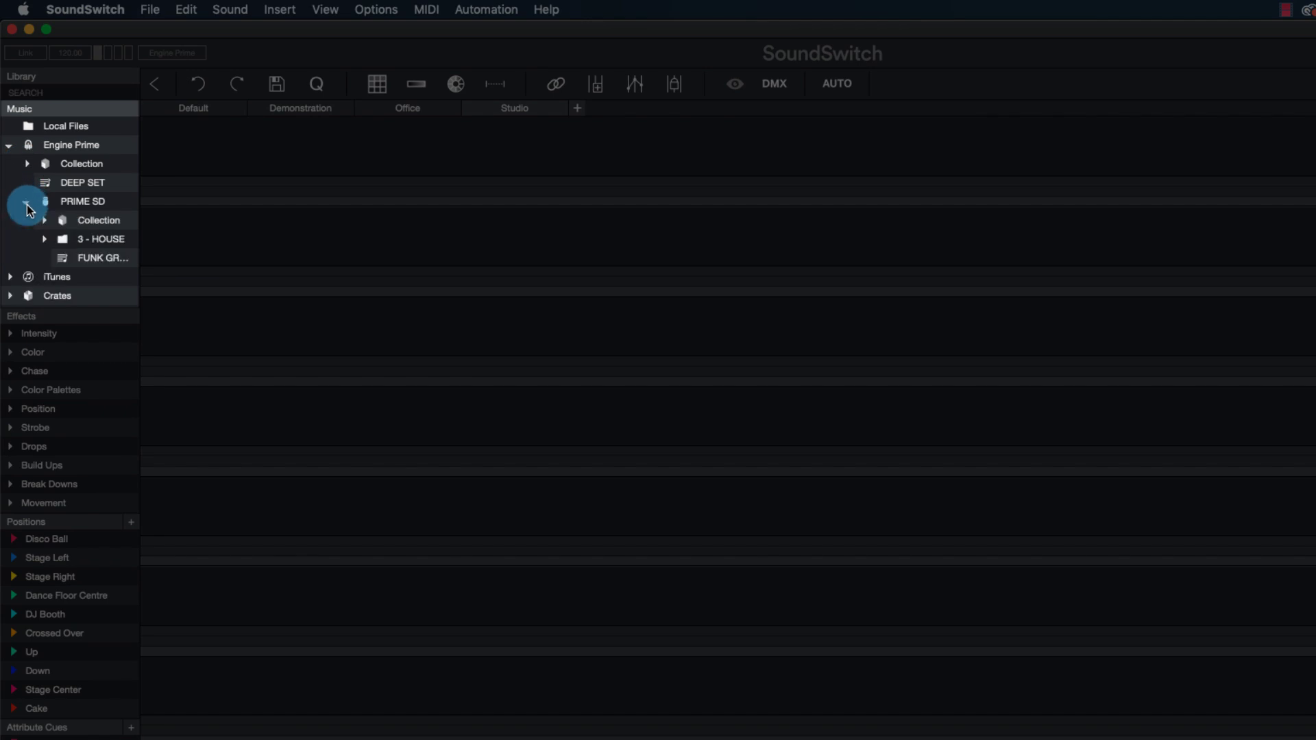
{"action": "left_click", "coordinate": [79, 258]}
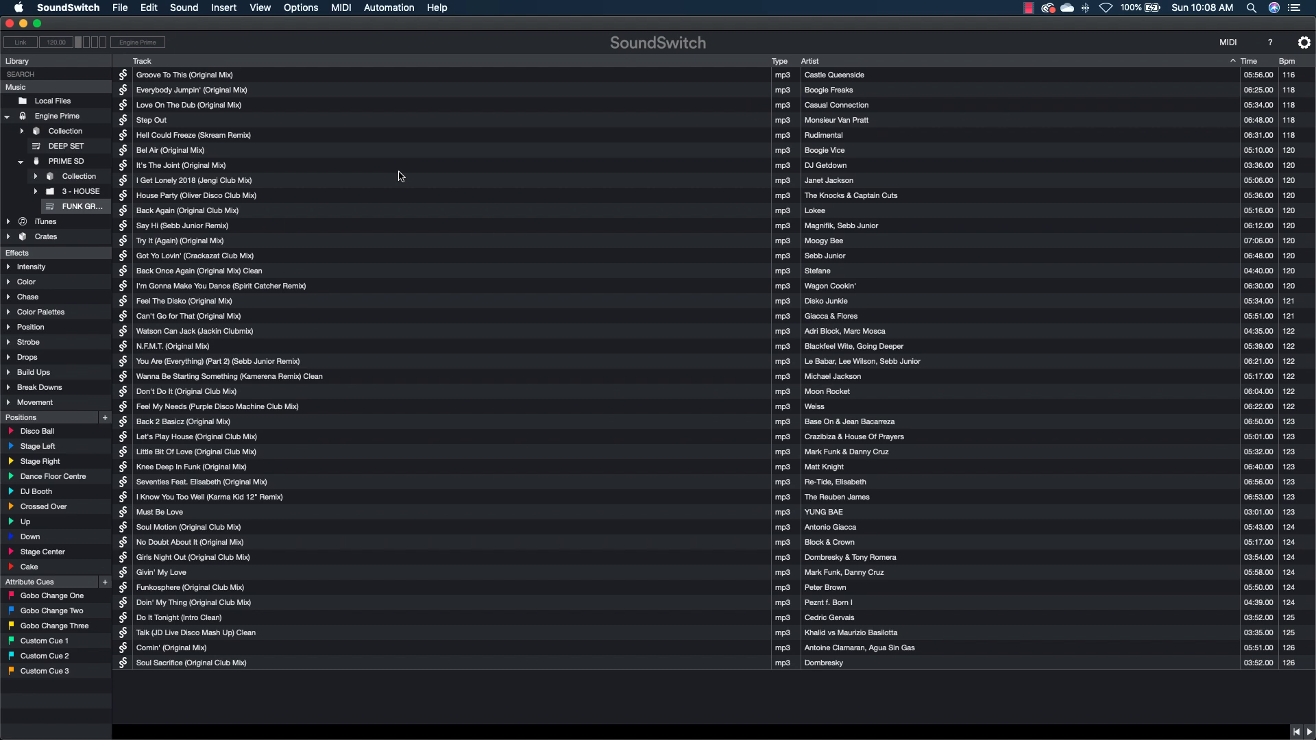
{"action": "key", "text": "super+a"}
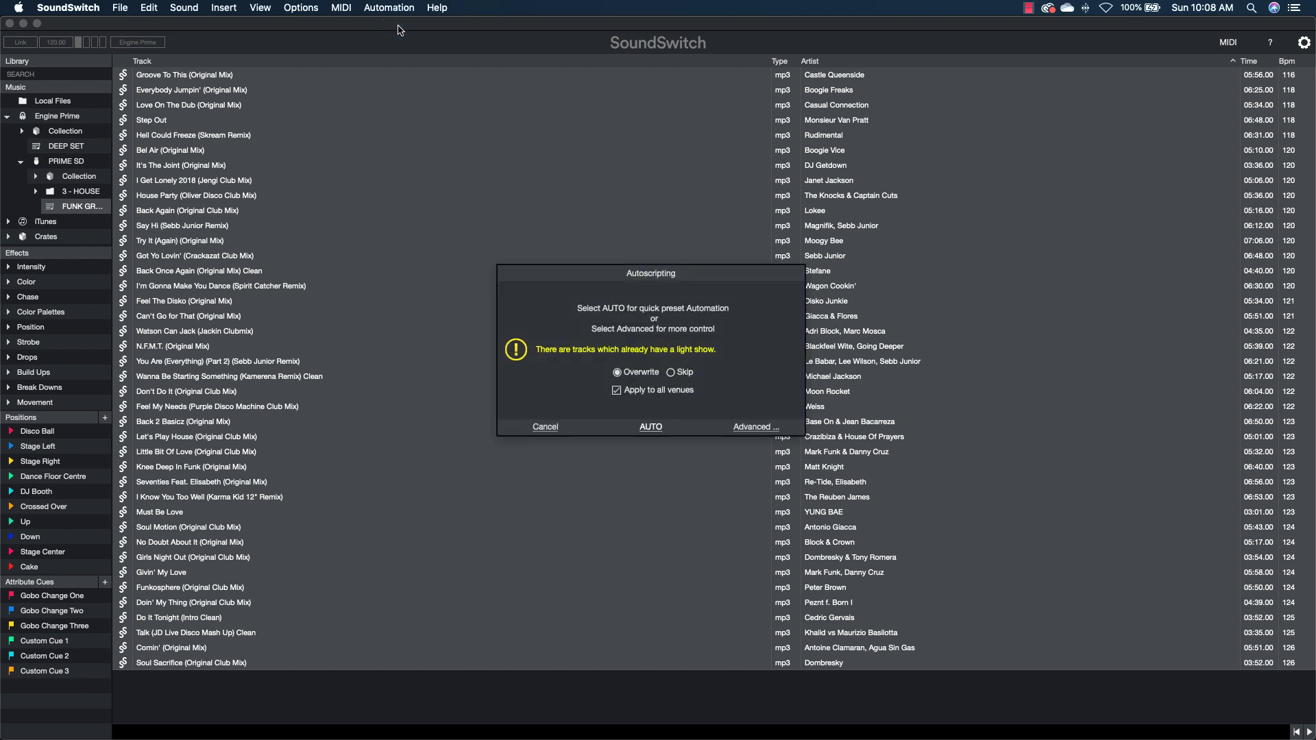
Step: Batch-autoscript all FUNK GROOVE SET tracks, save the light shows, and return to Engine Prime
{"action": "left_click", "coordinate": [651, 427]}
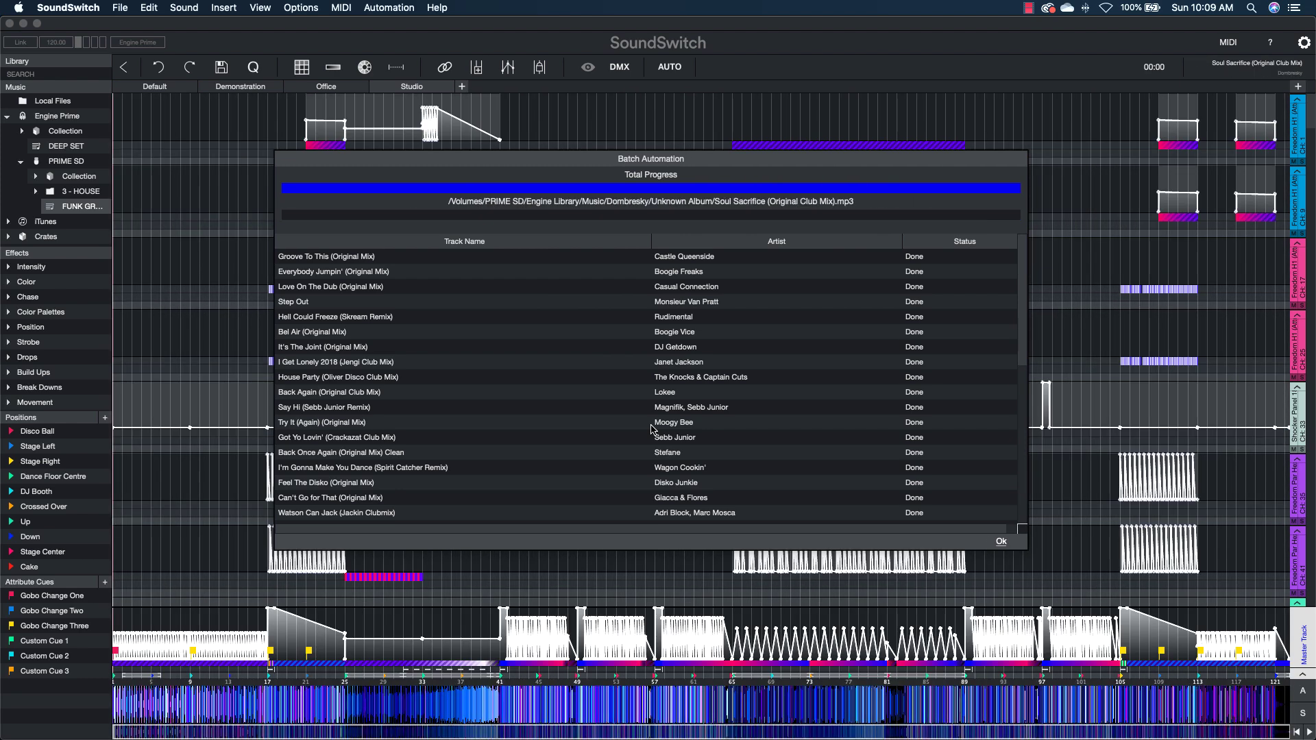
{"action": "left_click", "coordinate": [1002, 543]}
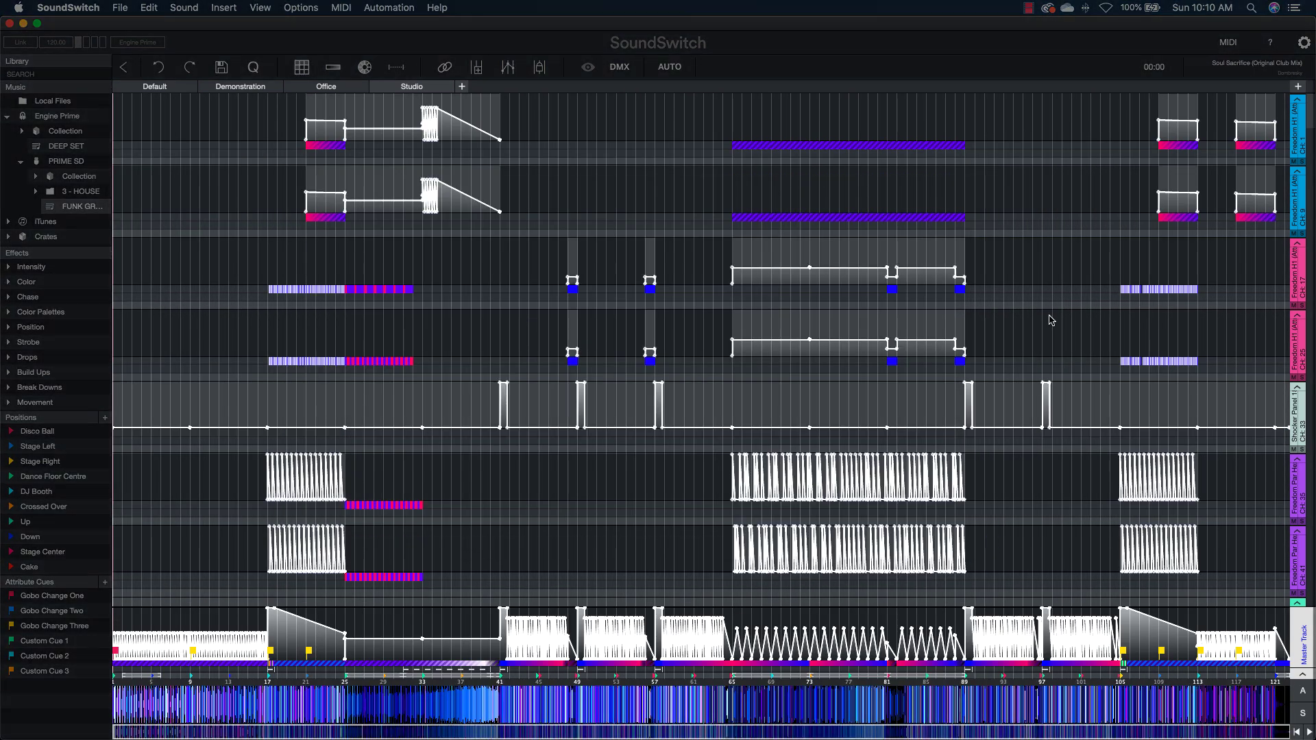
{"action": "scroll", "coordinate": [1073, 216], "scroll_direction": "down", "scroll_amount": 2}
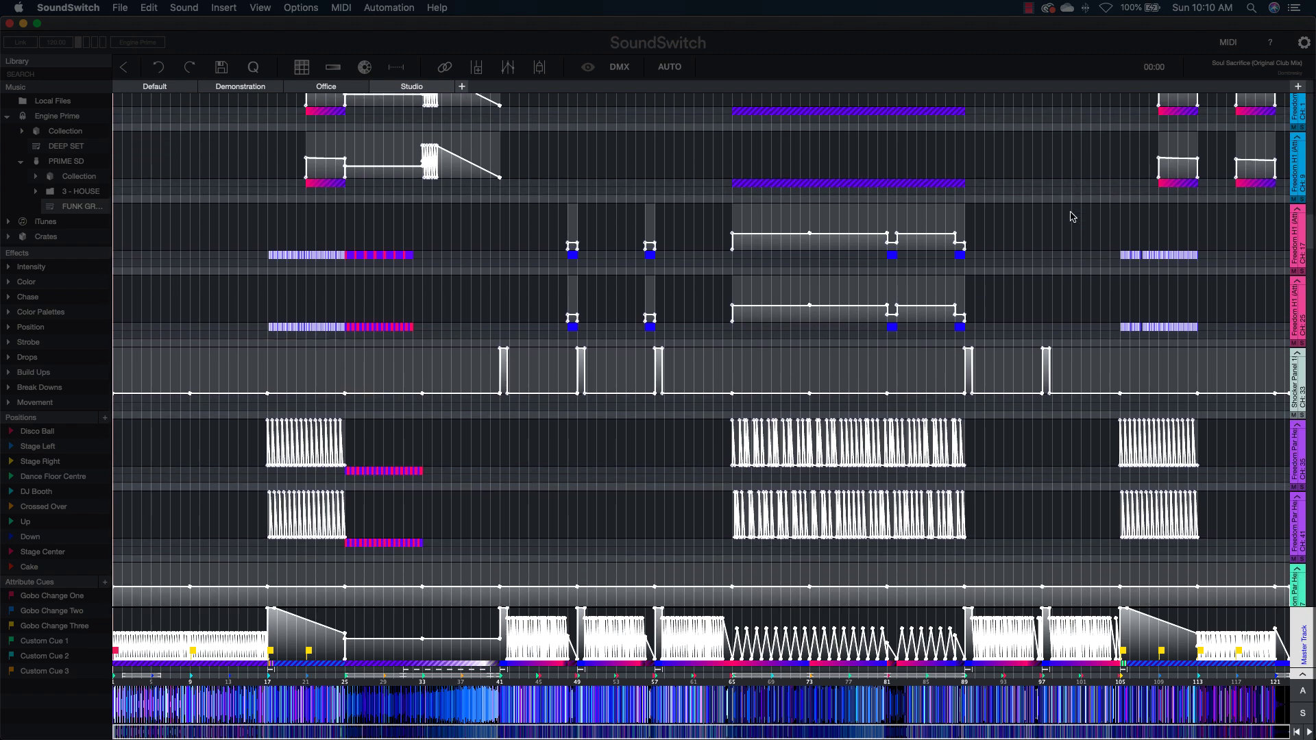
{"action": "scroll", "coordinate": [1073, 217], "scroll_direction": "down", "scroll_amount": 2}
{"action": "scroll", "coordinate": [1072, 216], "scroll_direction": "down", "scroll_amount": 1}
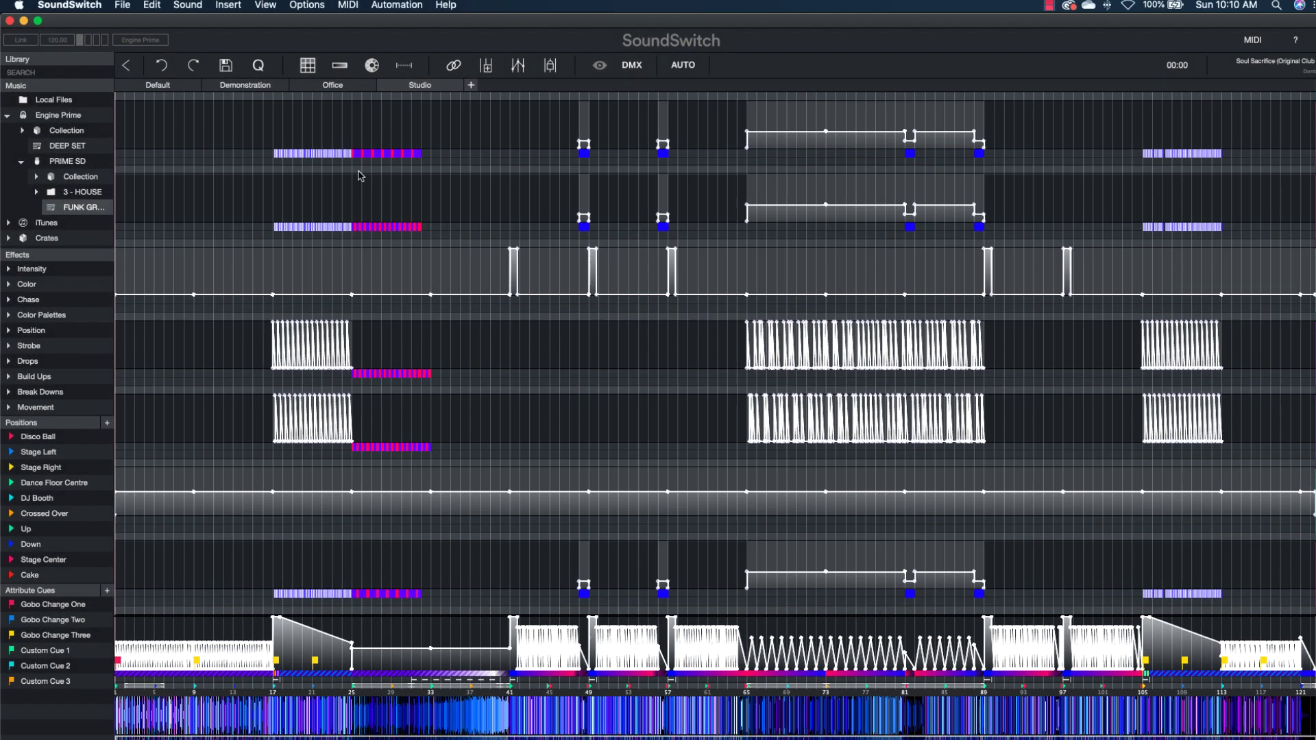
{"action": "left_click", "coordinate": [220, 68]}
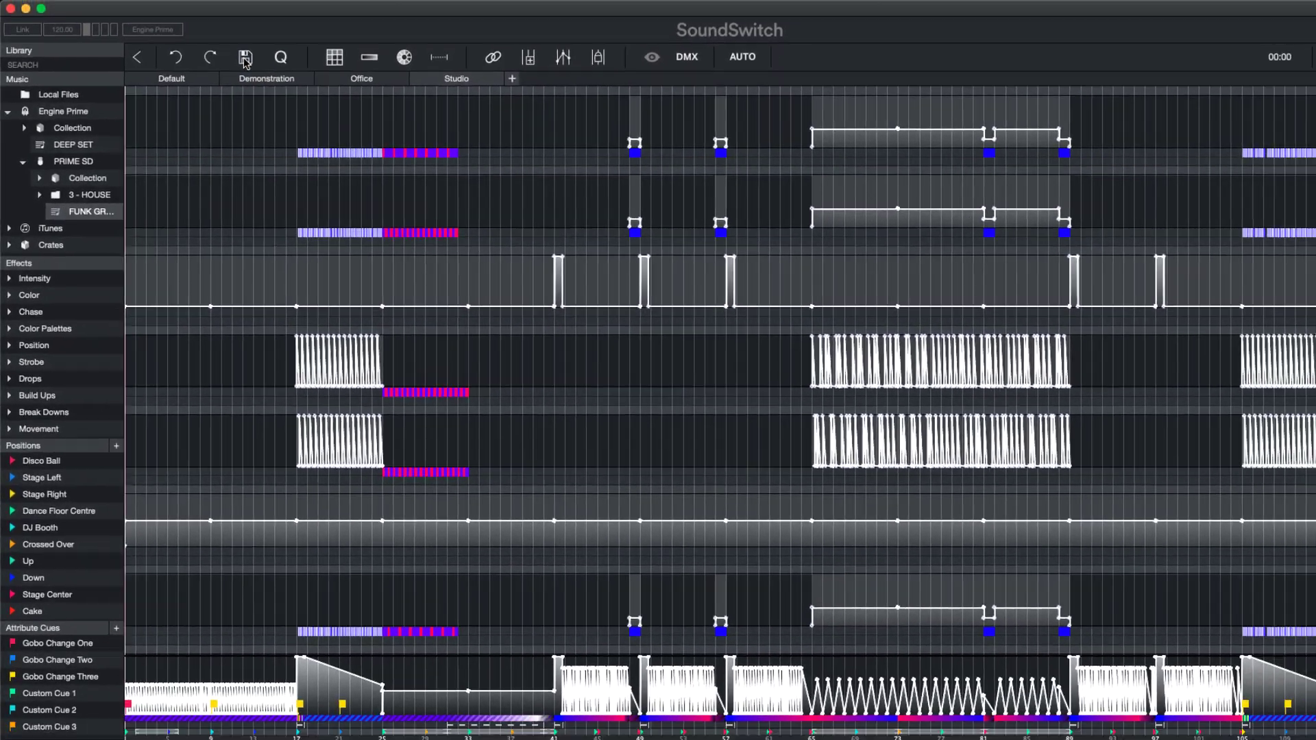
{"action": "key", "text": "super+Tab"}
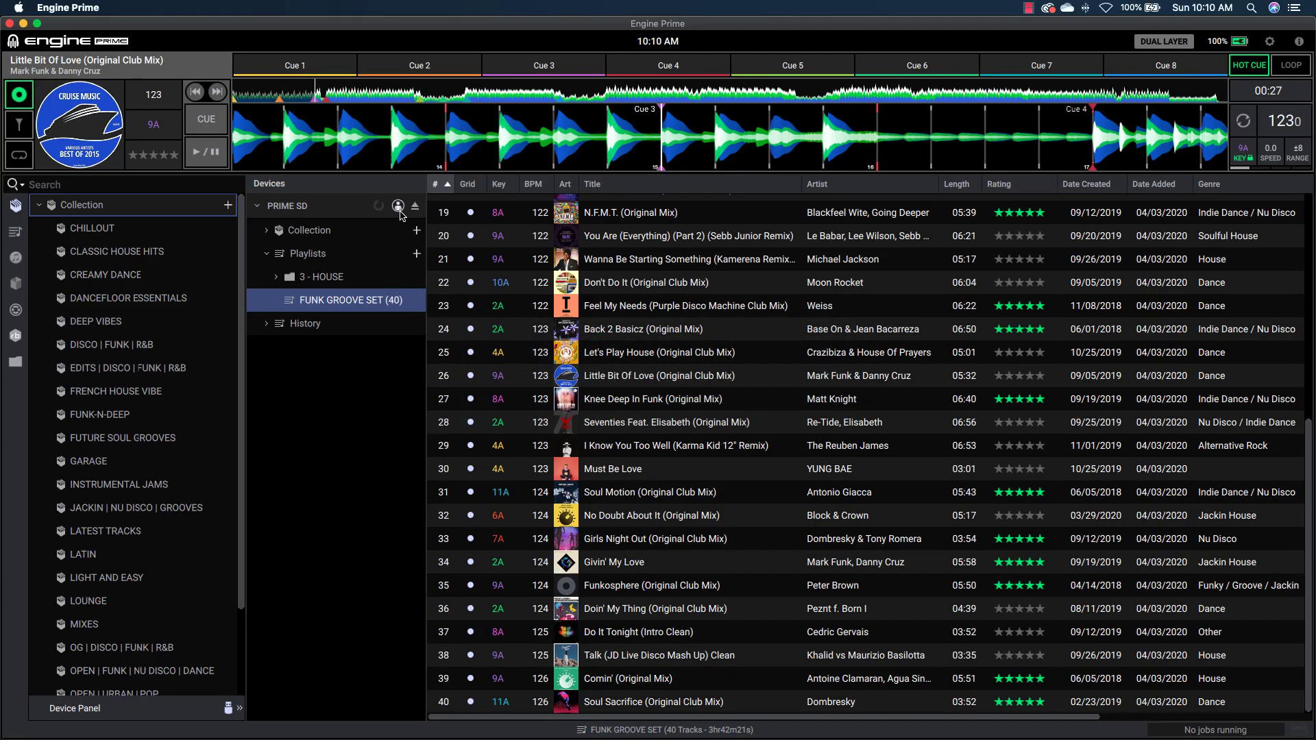
Step: Eject the PRIME SD drive from Engine Prime
{"action": "left_click", "coordinate": [416, 207]}
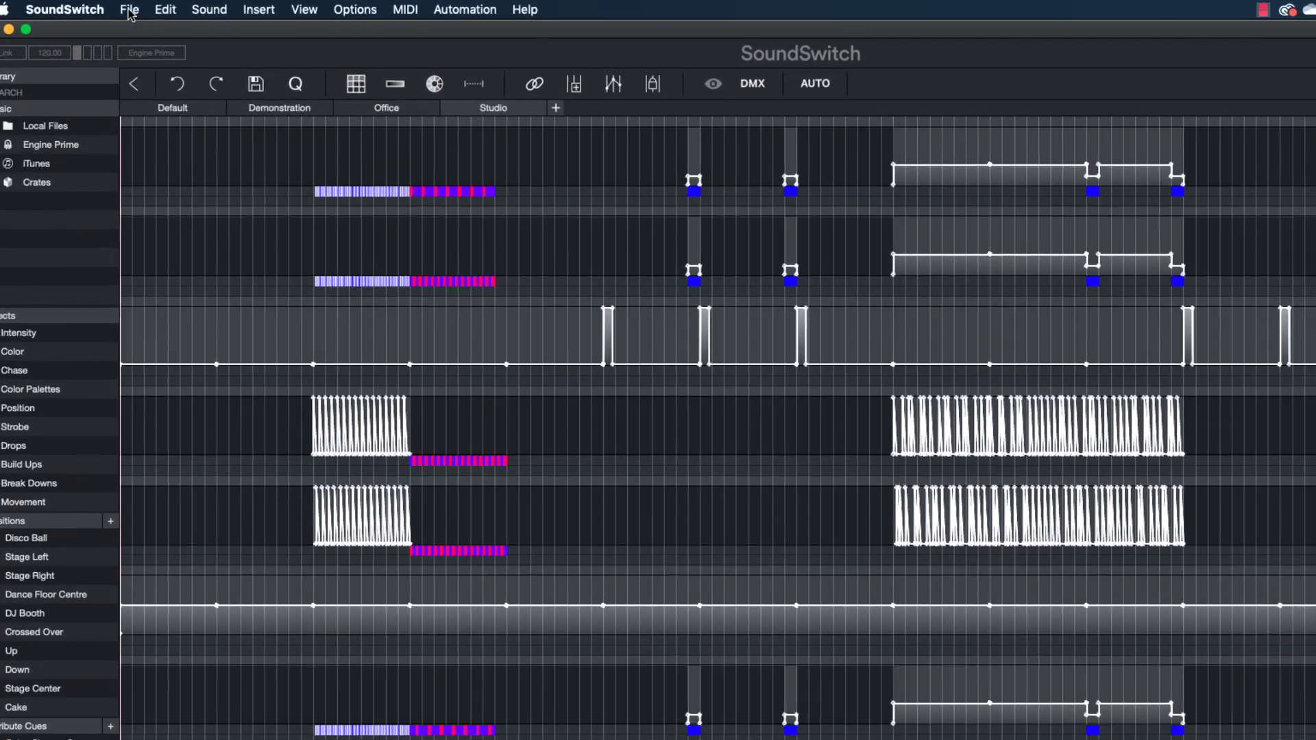
Step: Switch SoundSwitch from Edit to Perform mode using File > Switch Mode
{"action": "left_click", "coordinate": [120, 8]}
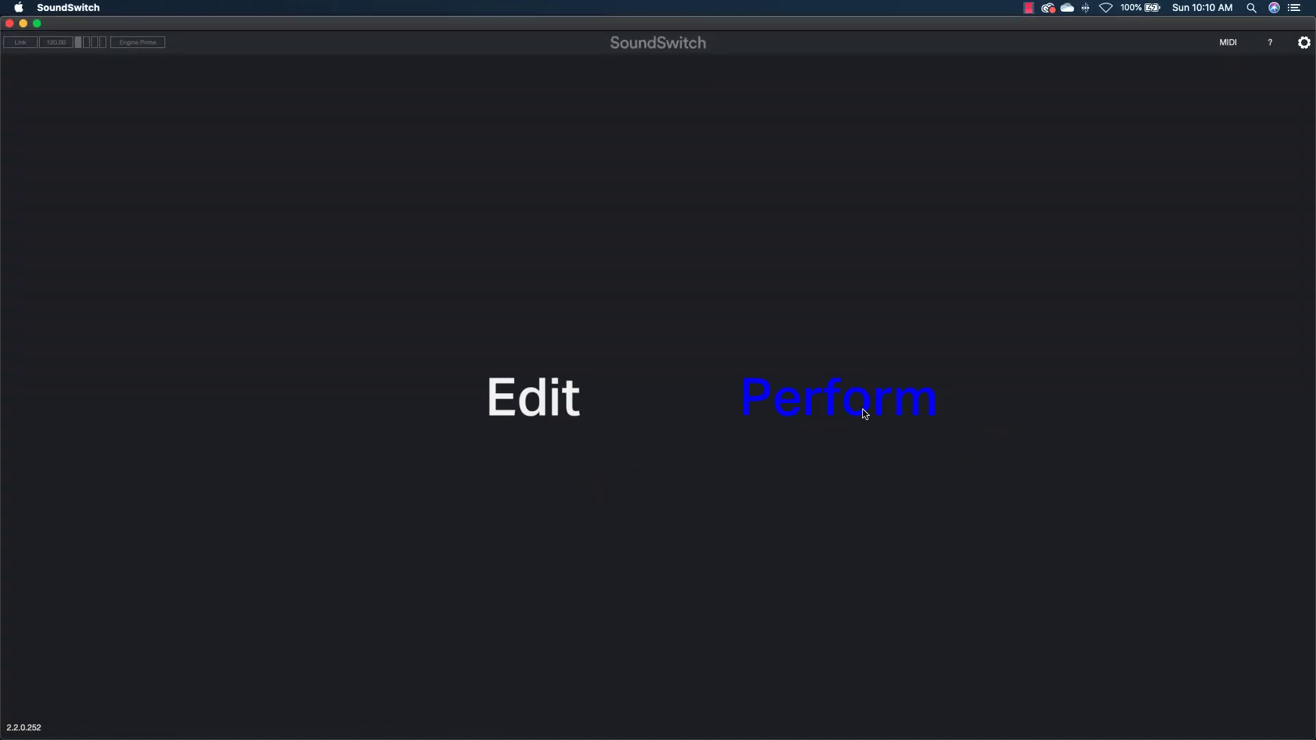
{"action": "left_click", "coordinate": [865, 414]}
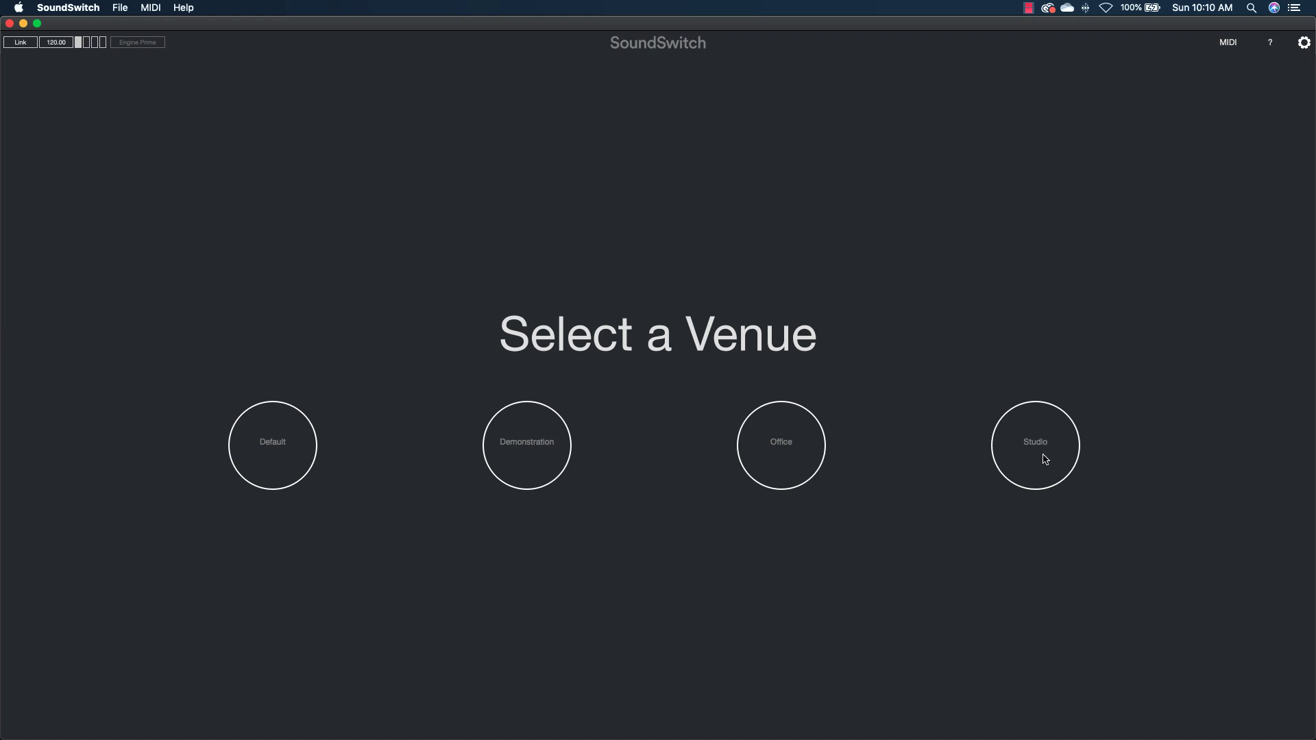